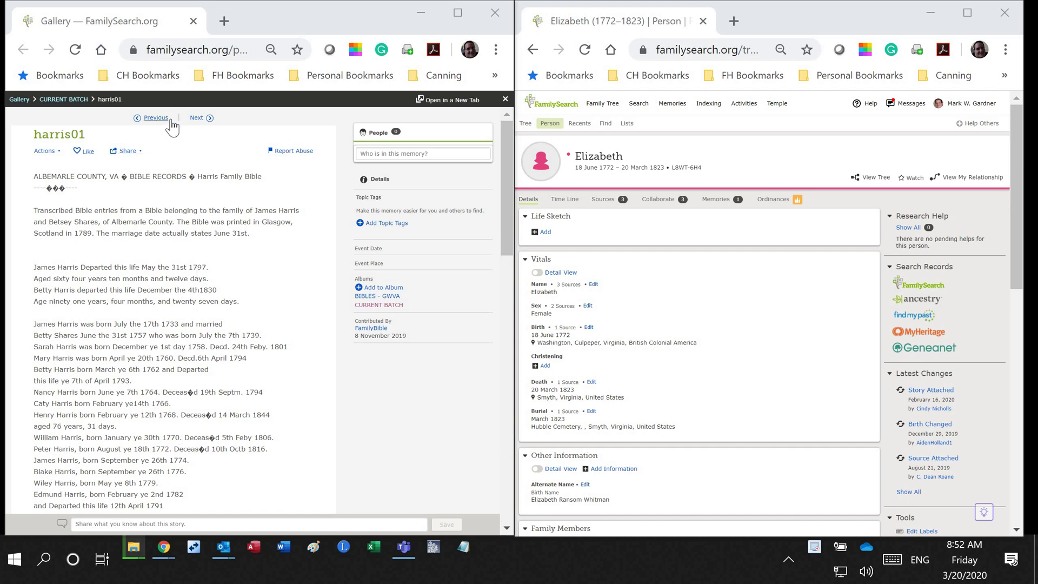
# Step: Return to the CURRENT BATCH album and open the untagged harris01 story
pyautogui.click(65, 100)
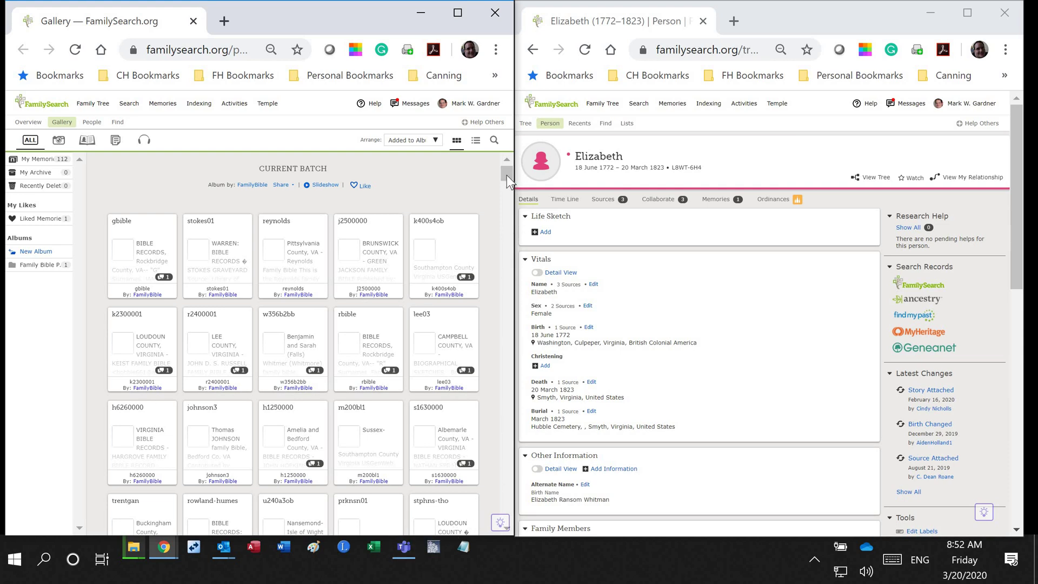
pyautogui.moveTo(503, 174); pyautogui.dragTo(502, 192)
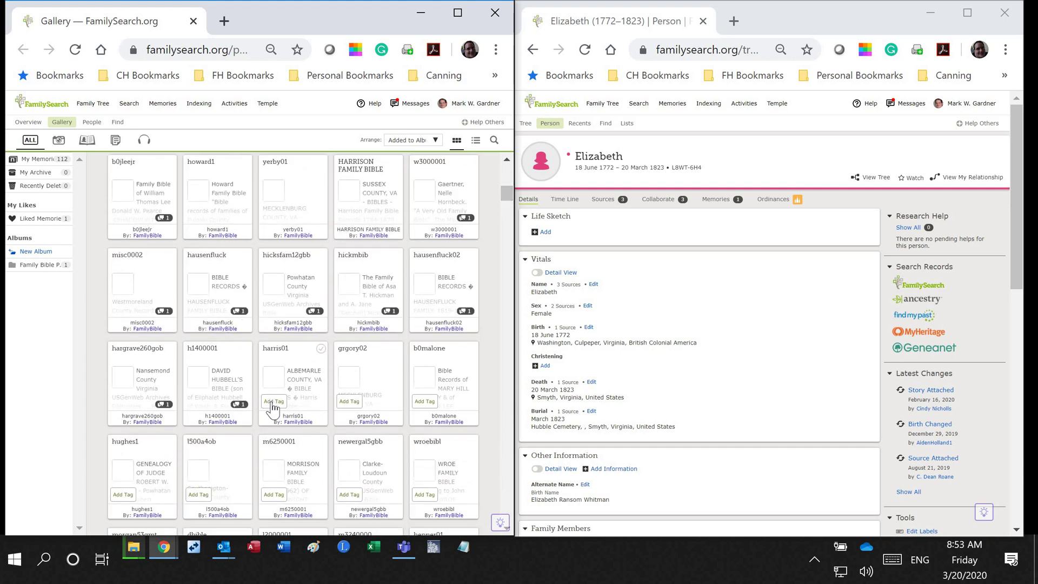
pyautogui.click(305, 392)
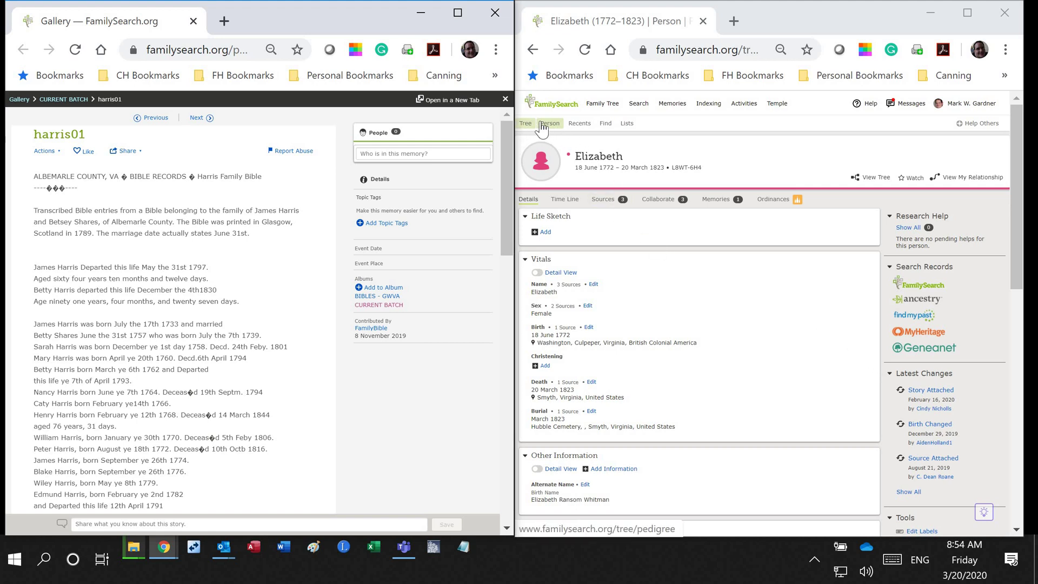
# Step: Start a family tree search by name and enter the first and last names of the husband in the harris01 Bible record
pyautogui.click(605, 123)
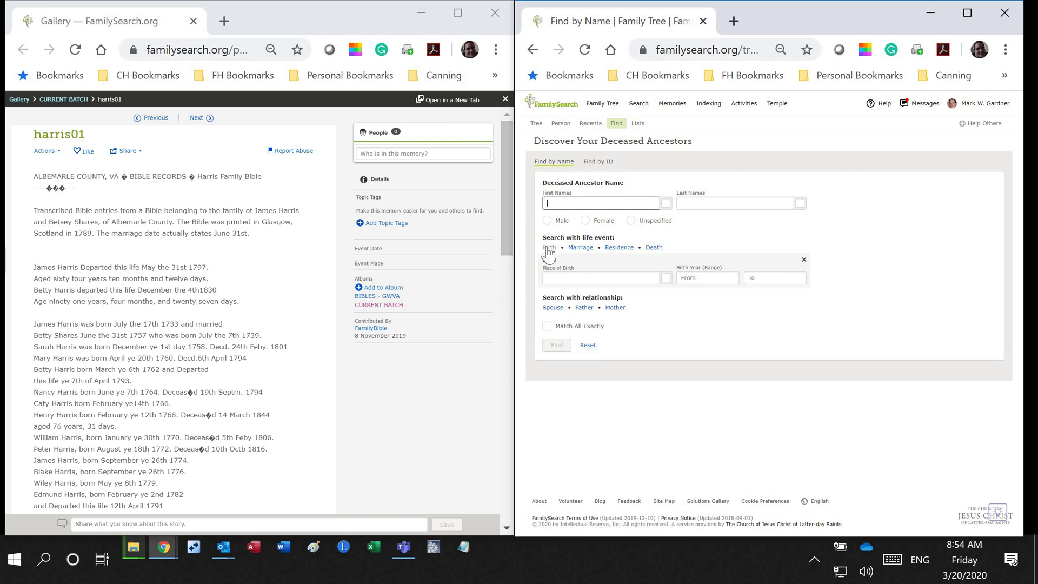
pyautogui.write('Jame')
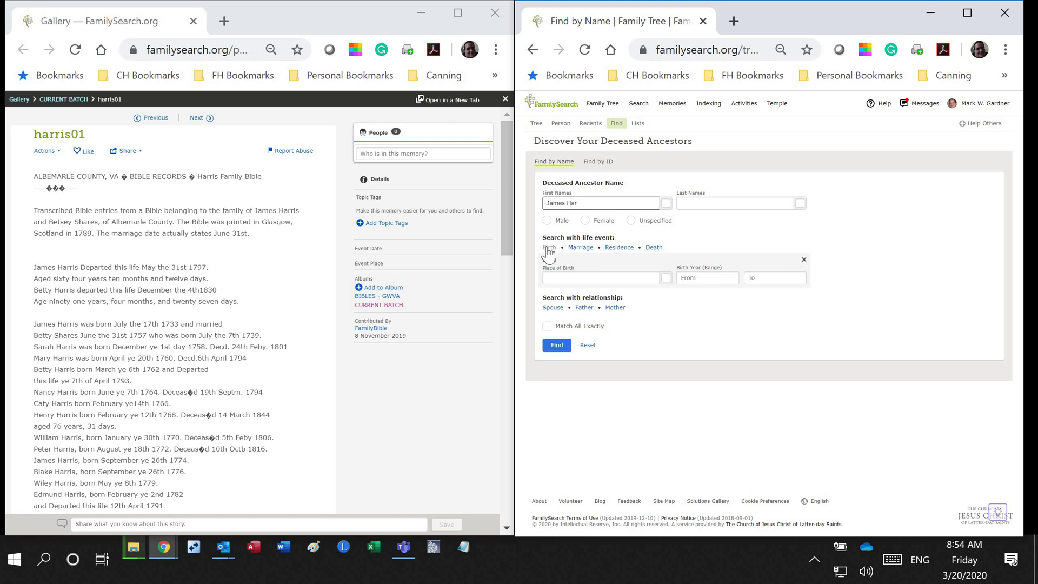
pyautogui.write('s')
pyautogui.press('Tab')
pyautogui.write('Harris')
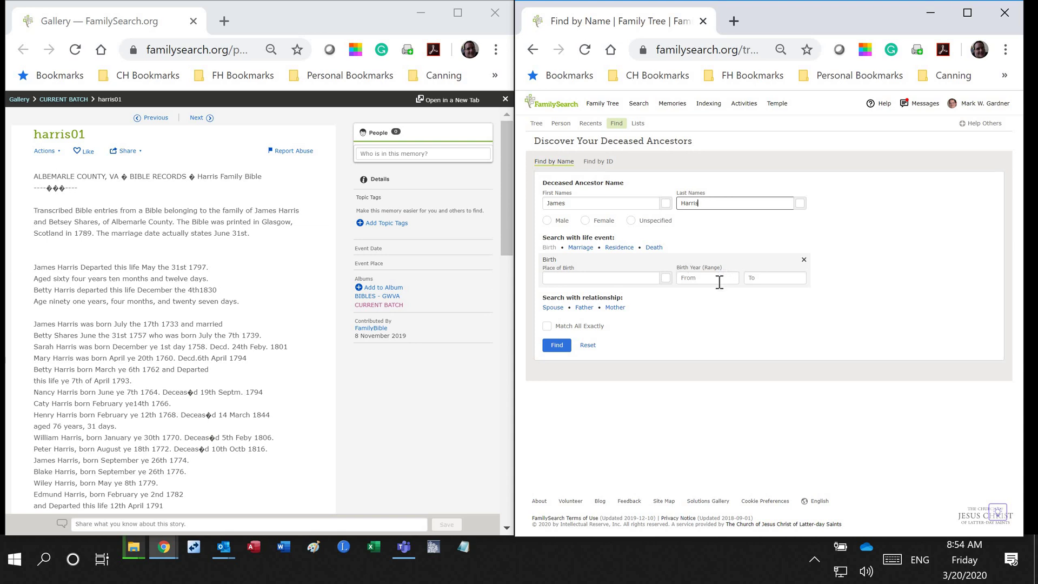
# Step: Add a death event to the search with the year range 1797 to 1797
pyautogui.click(653, 247)
pyautogui.click(699, 316)
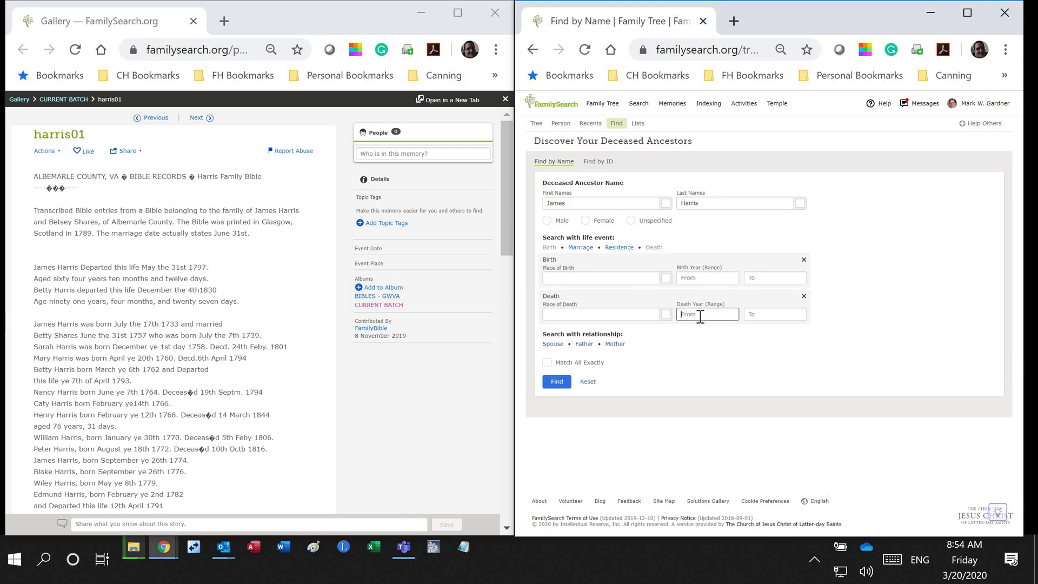
pyautogui.write('1797')
pyautogui.press('Tab')
# Step: Add the spouse's first and last names from the Bible record and run the family tree search
pyautogui.click(552, 348)
pyautogui.click(552, 346)
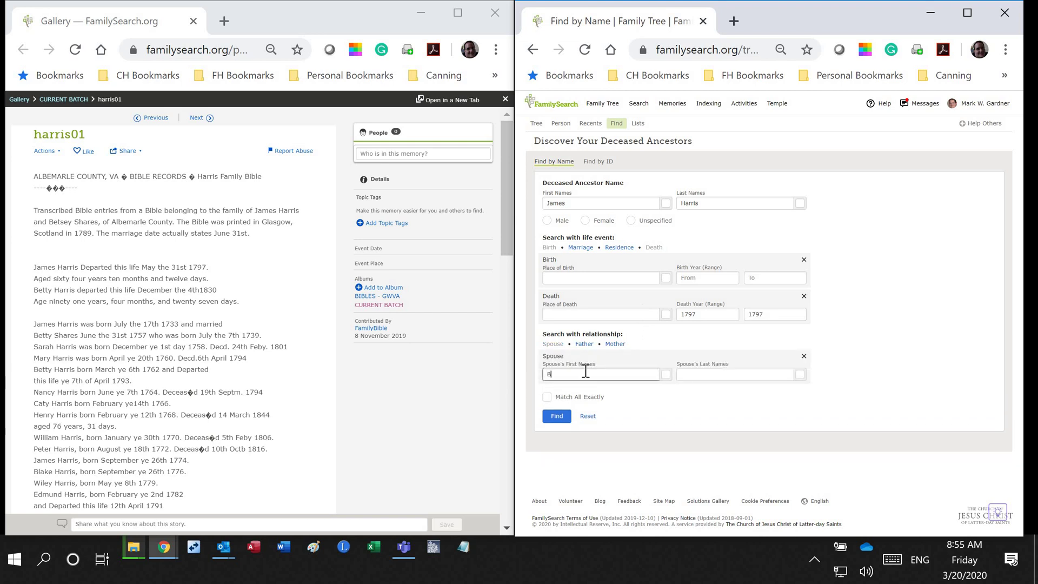
pyautogui.write('Betsy')
pyautogui.press('Tab')
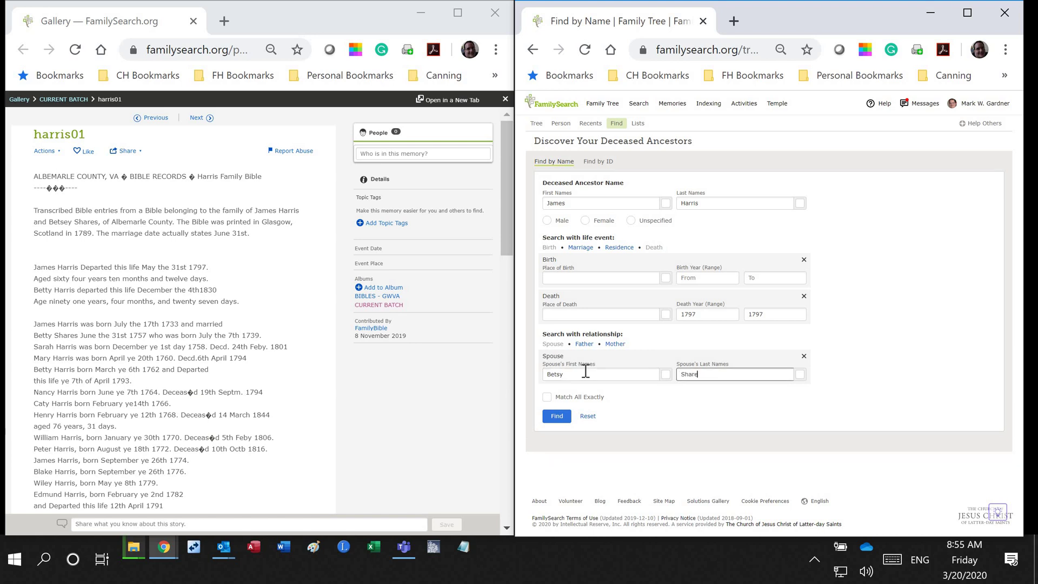
pyautogui.click(559, 416)
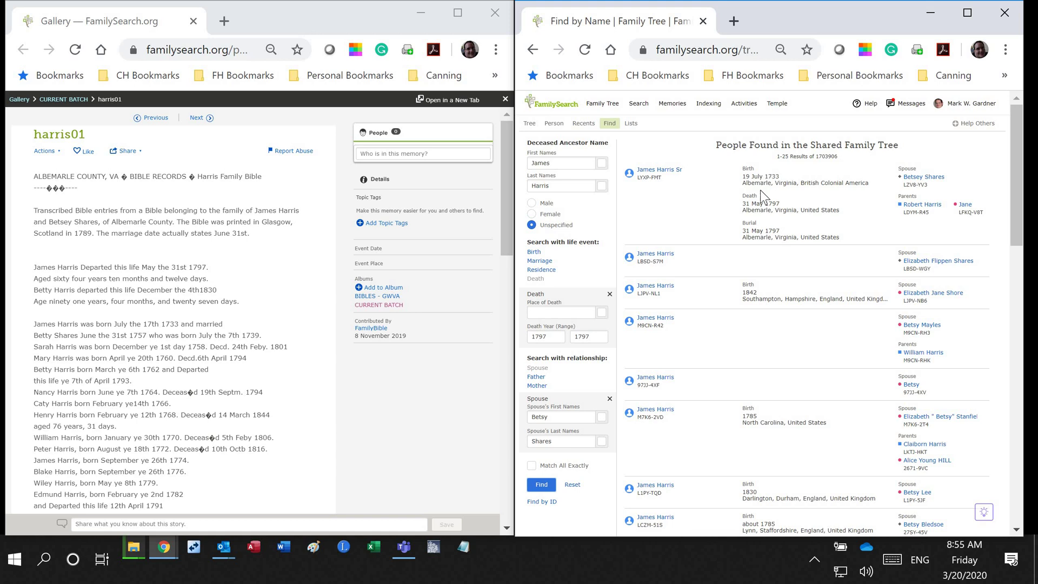
# Step: Check the spouse of the first match, open the husband's person page, and compare the vitals and family members with the Bible record
pyautogui.click(919, 179)
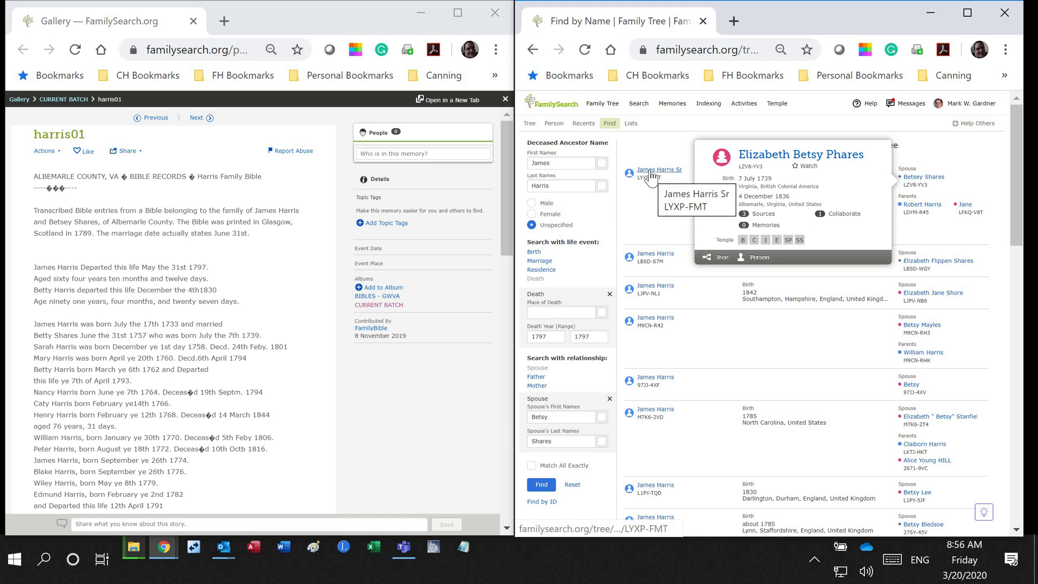
pyautogui.moveTo(652, 176)
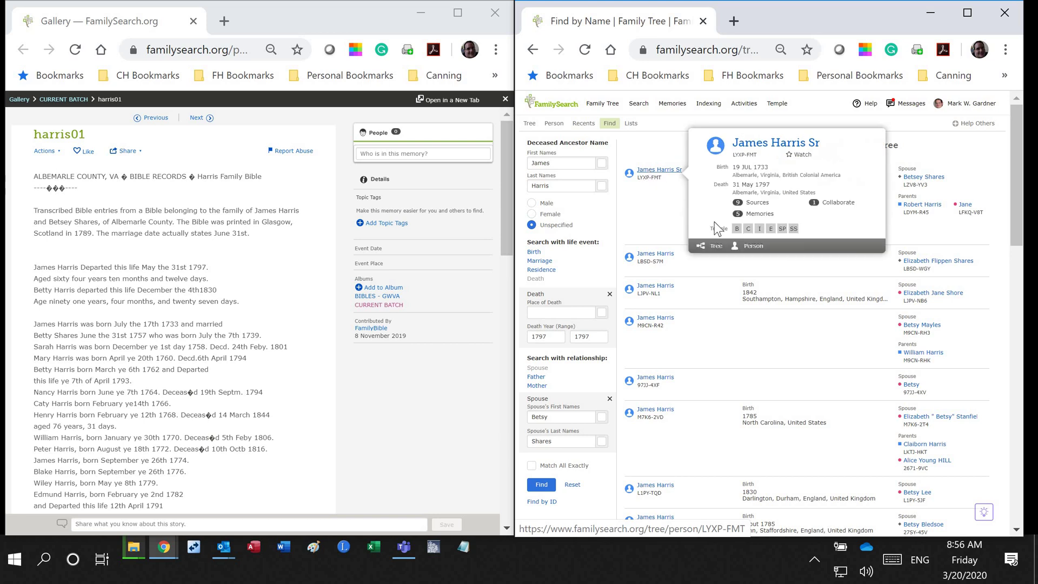
pyautogui.click(752, 250)
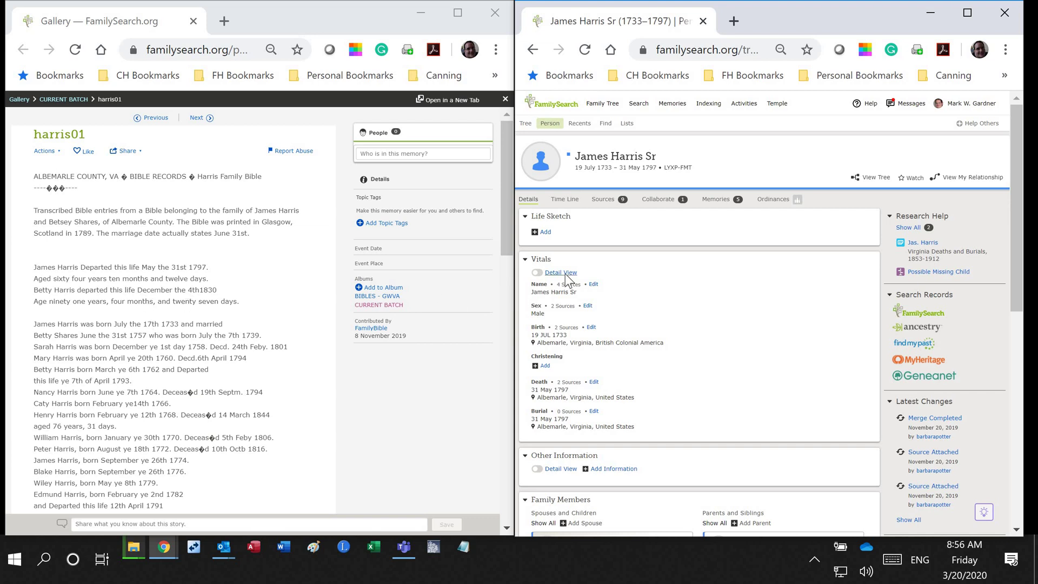
pyautogui.scroll(-1, 644, 353)
pyautogui.scroll(-5, 647, 359)
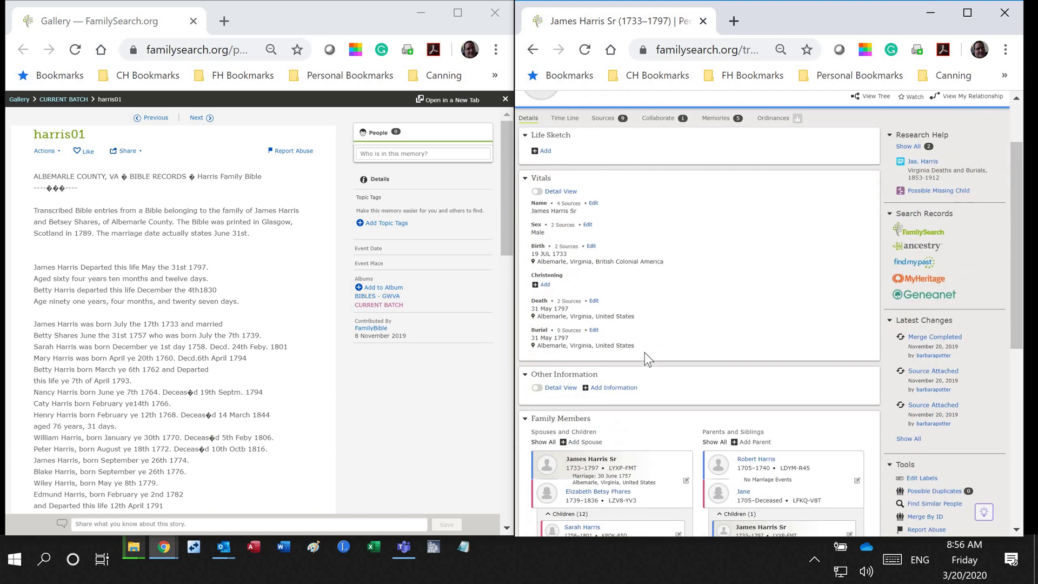
pyautogui.scroll(-3, 635, 365)
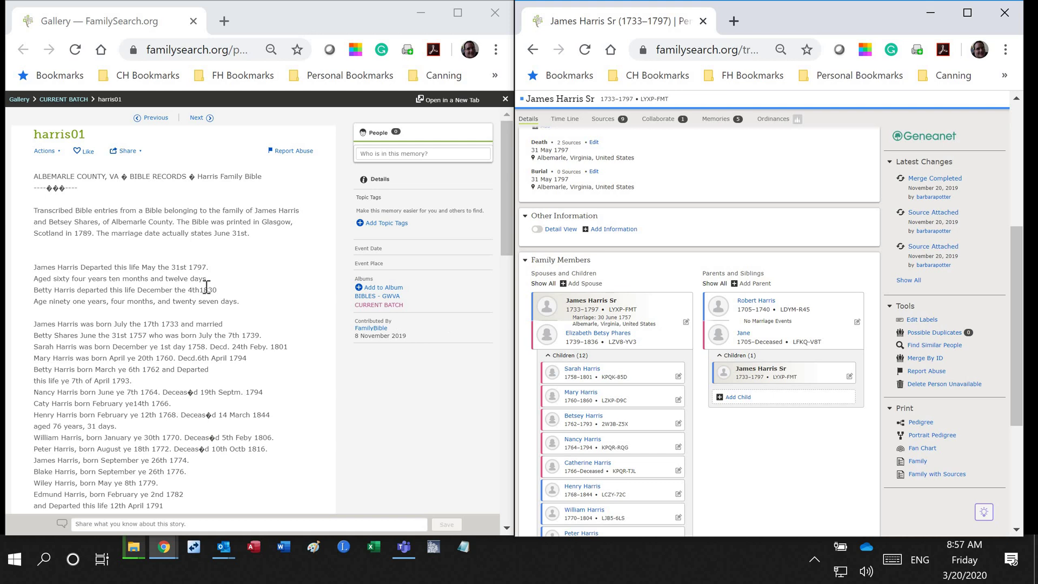
pyautogui.click(393, 155)
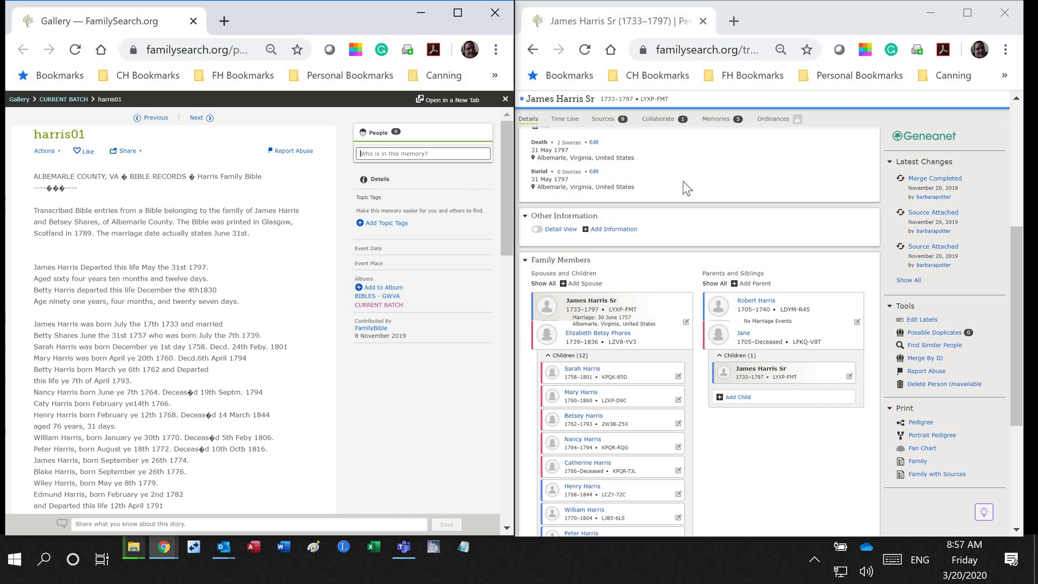
pyautogui.scroll(5, 683, 181)
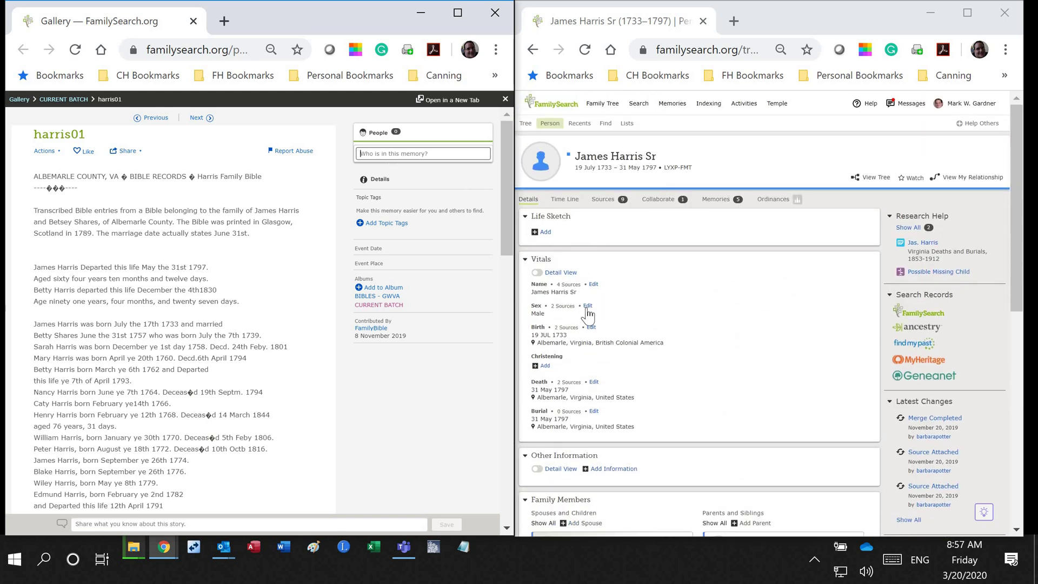
pyautogui.click(461, 153)
pyautogui.write('James Harris')
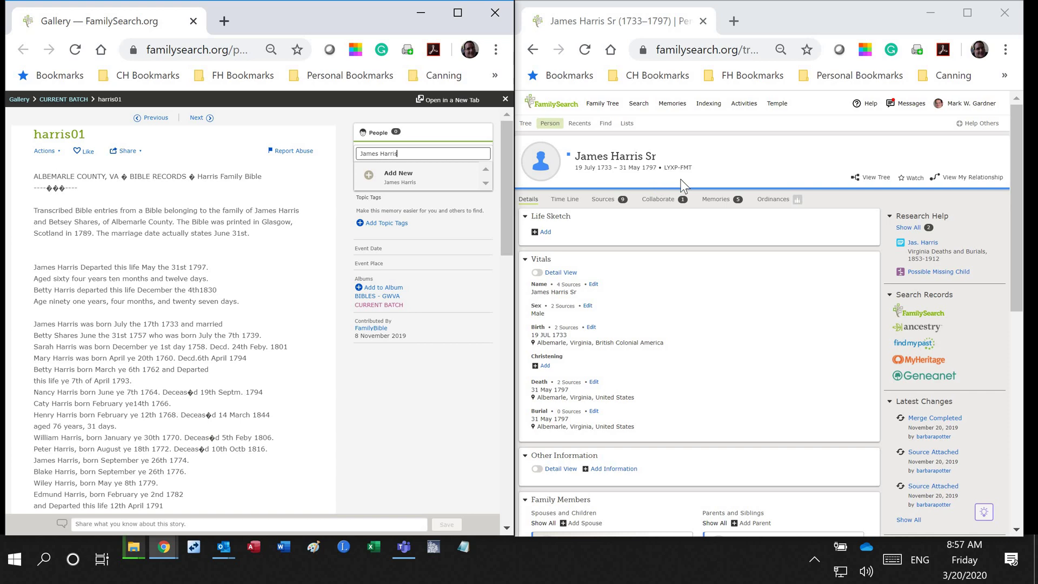
pyautogui.click(268, 156)
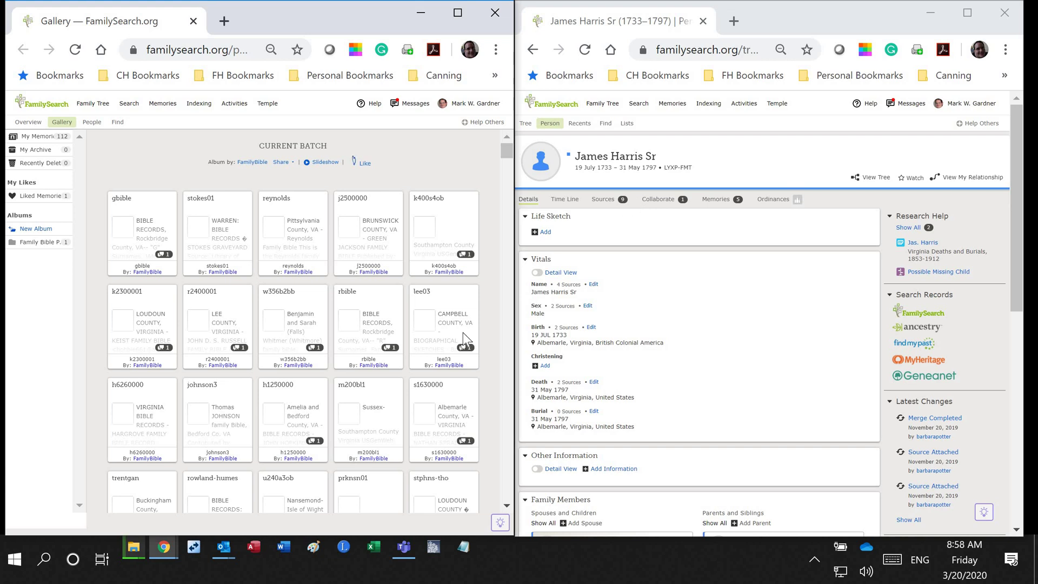
# Step: Reopen the harris01 story from the CURRENT BATCH album and tag the husband's matching family tree profile with person ID ending in FMT
pyautogui.scroll(-7, 189, 400)
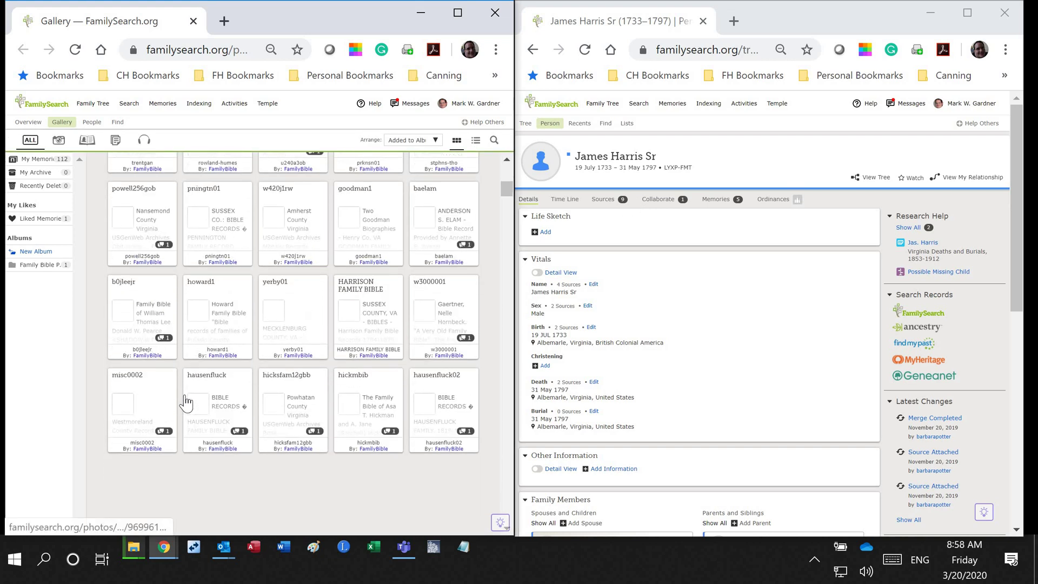
pyautogui.scroll(-3, 186, 401)
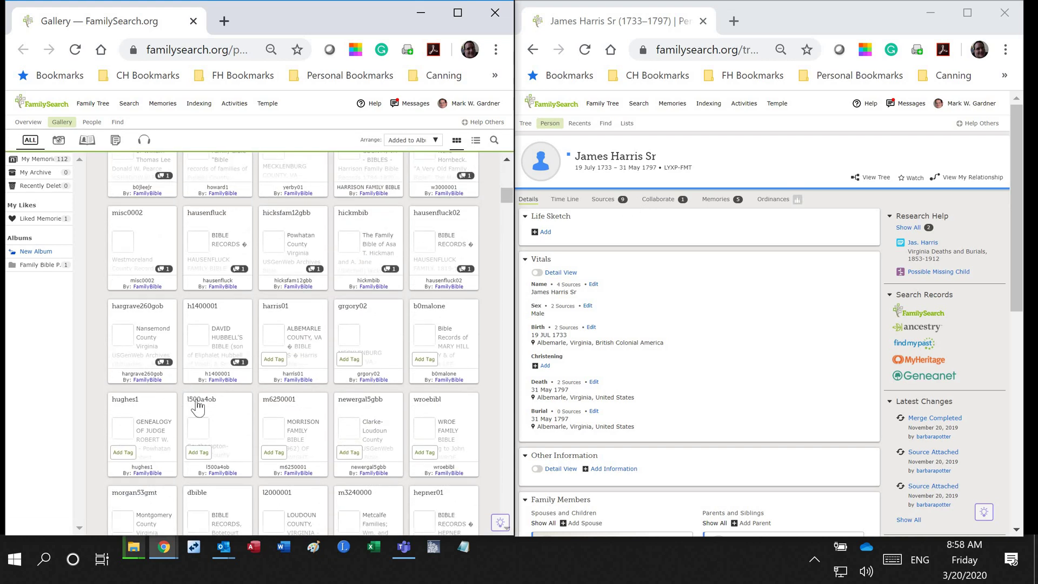
pyautogui.click(297, 343)
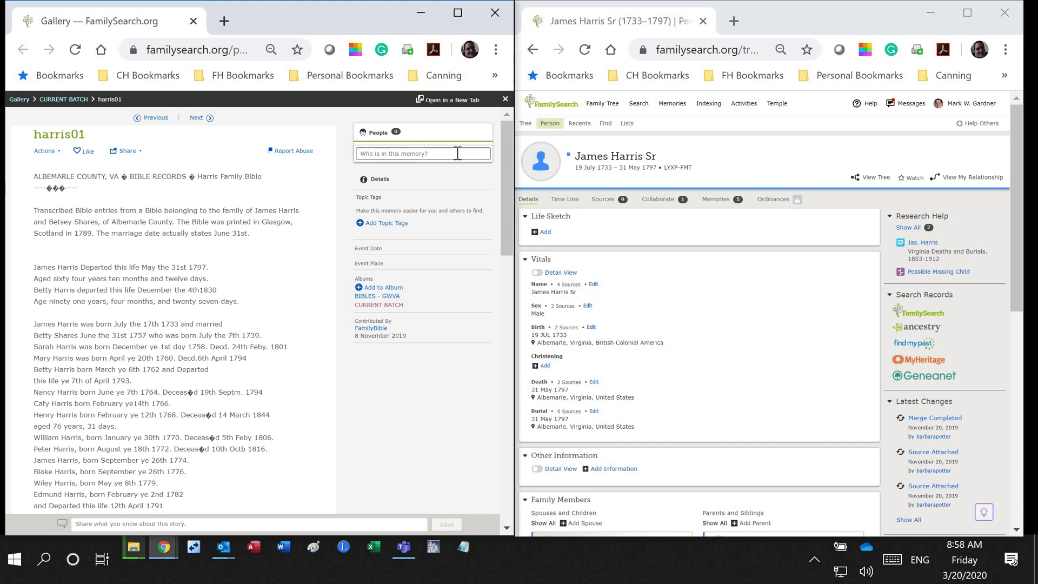
pyautogui.write('James H')
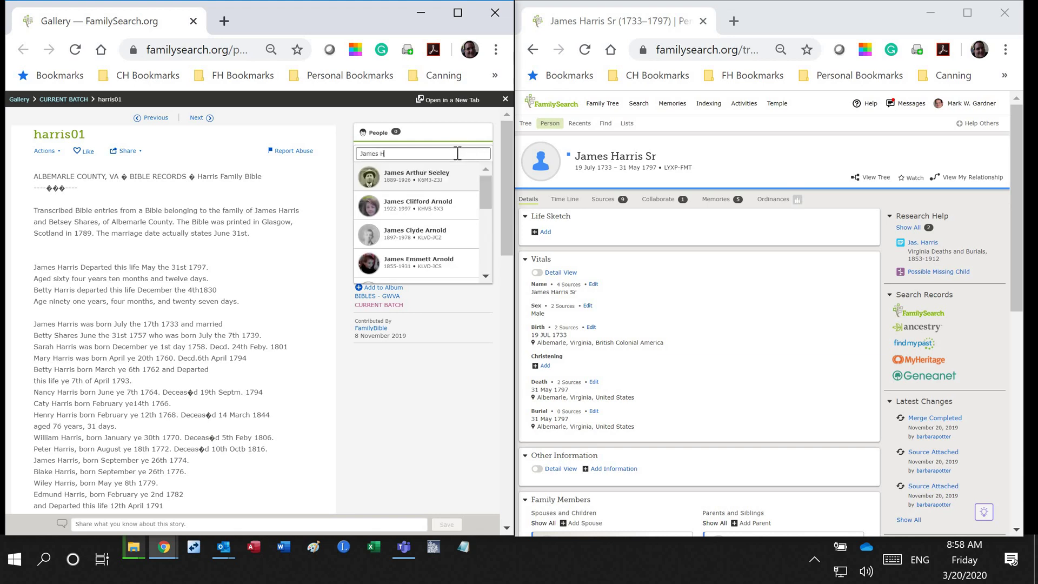
pyautogui.write('arris')
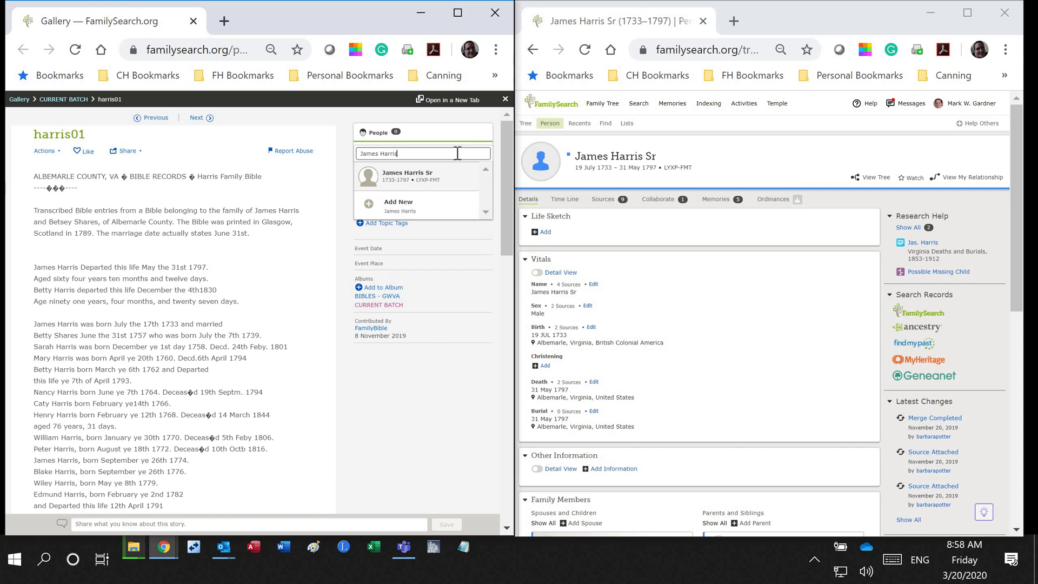
pyautogui.click(409, 174)
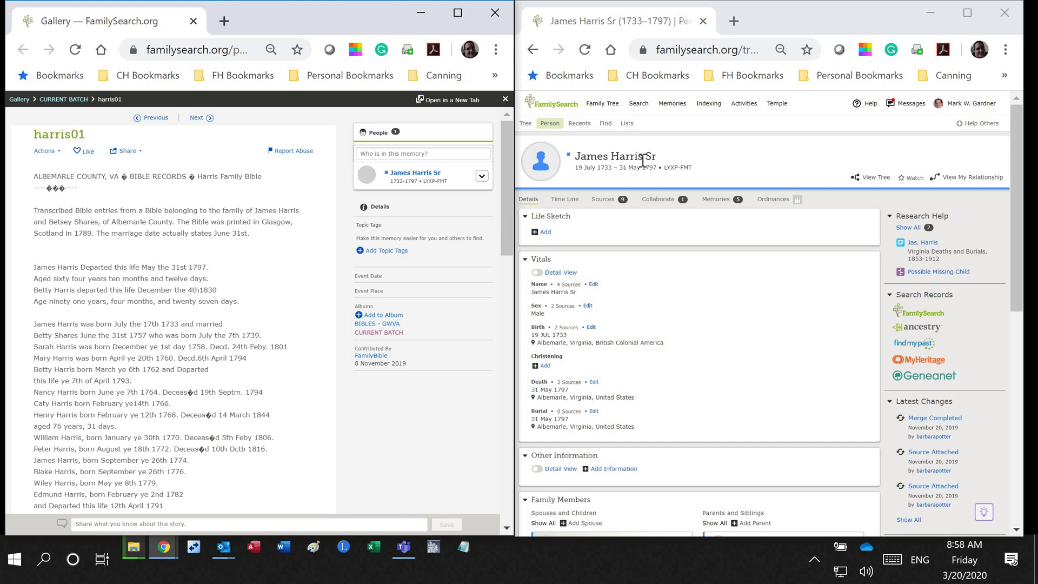
# Step: Reload the husband's person page and check his memories for the attached harris01 story
pyautogui.click(727, 159)
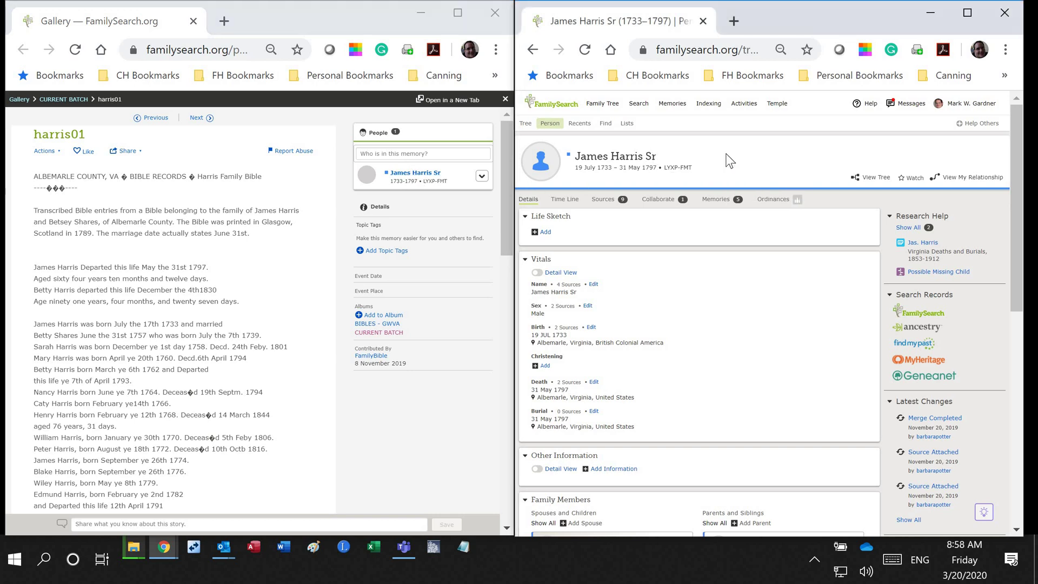
pyautogui.press('F5')
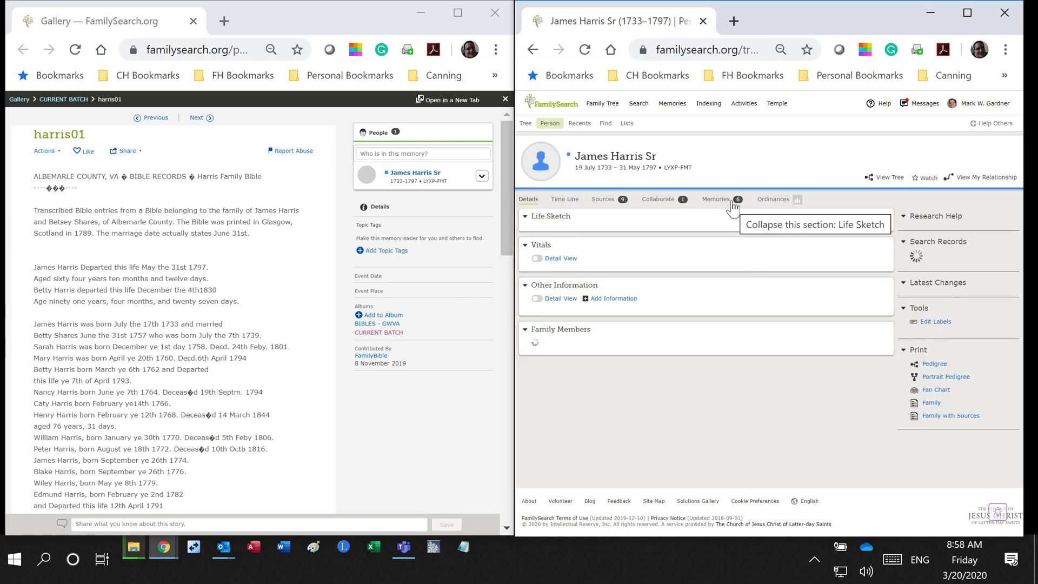
pyautogui.click(722, 200)
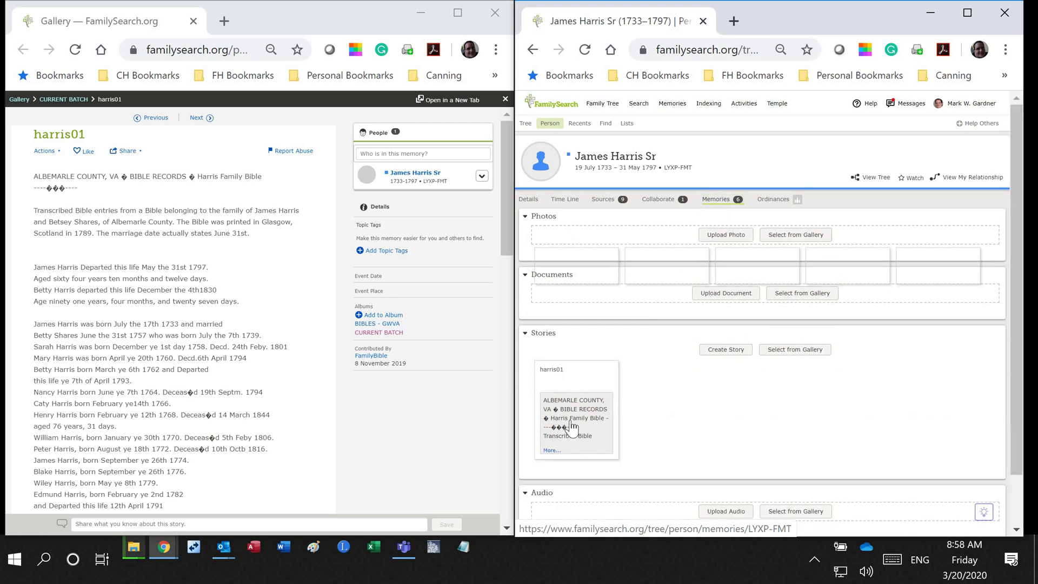
pyautogui.scroll(-3, 580, 406)
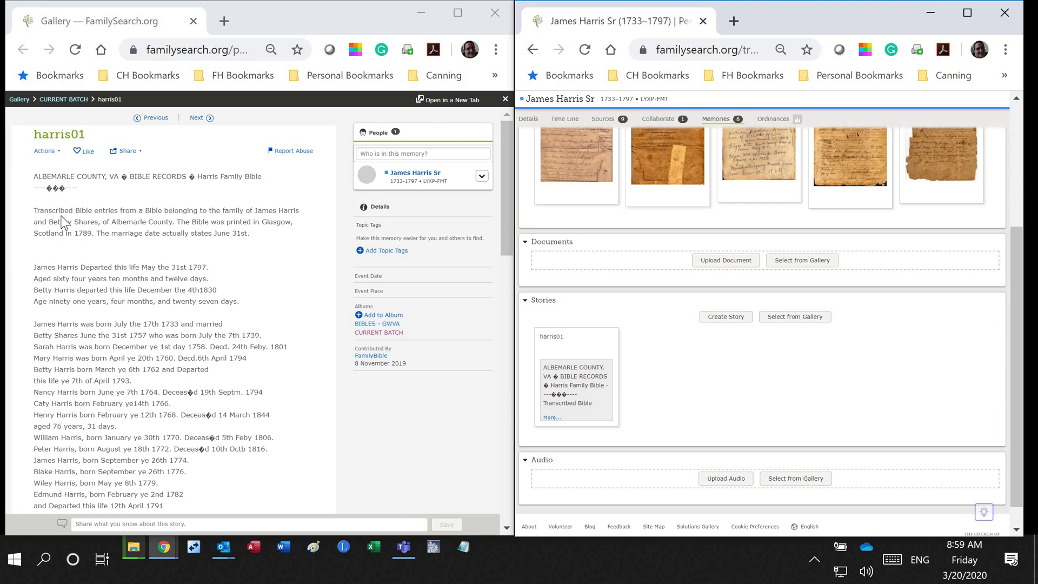
# Step: Open the wife's person page from the husband's family members, copy her person ID, and return to the harris01 story
pyautogui.click(528, 119)
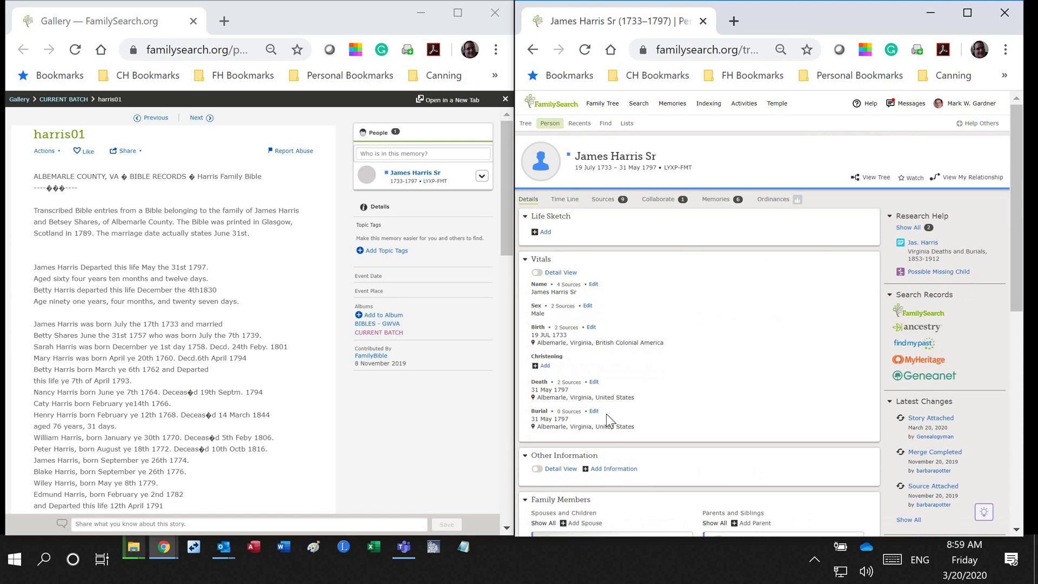
pyautogui.scroll(-7, 602, 415)
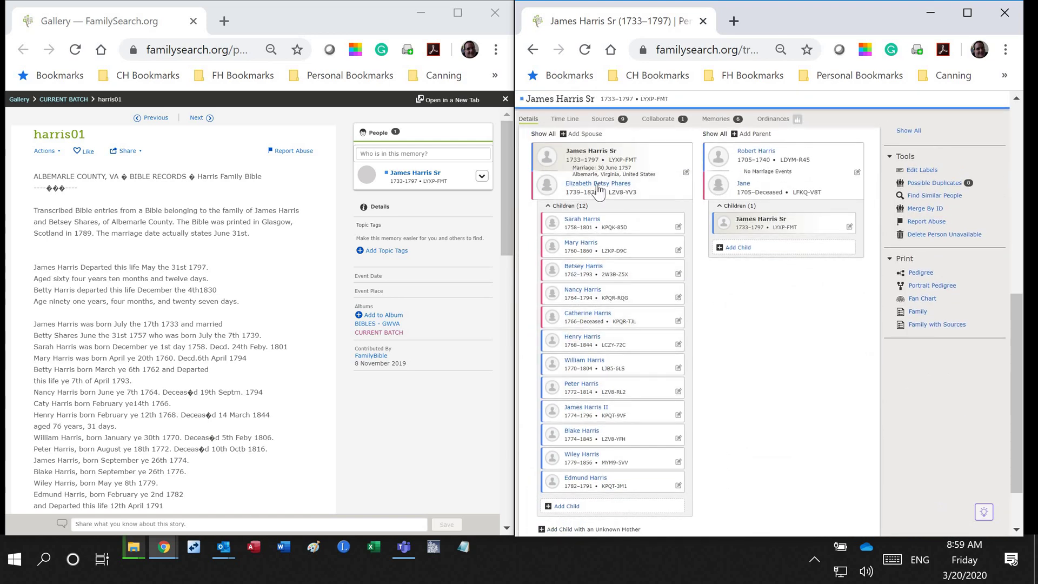
pyautogui.moveTo(600, 186)
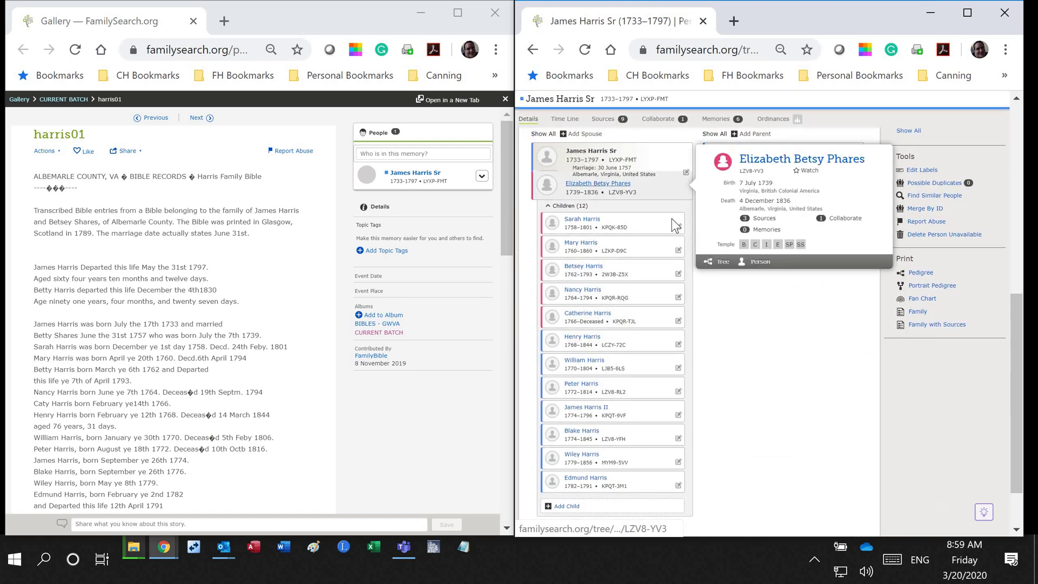
pyautogui.click(758, 263)
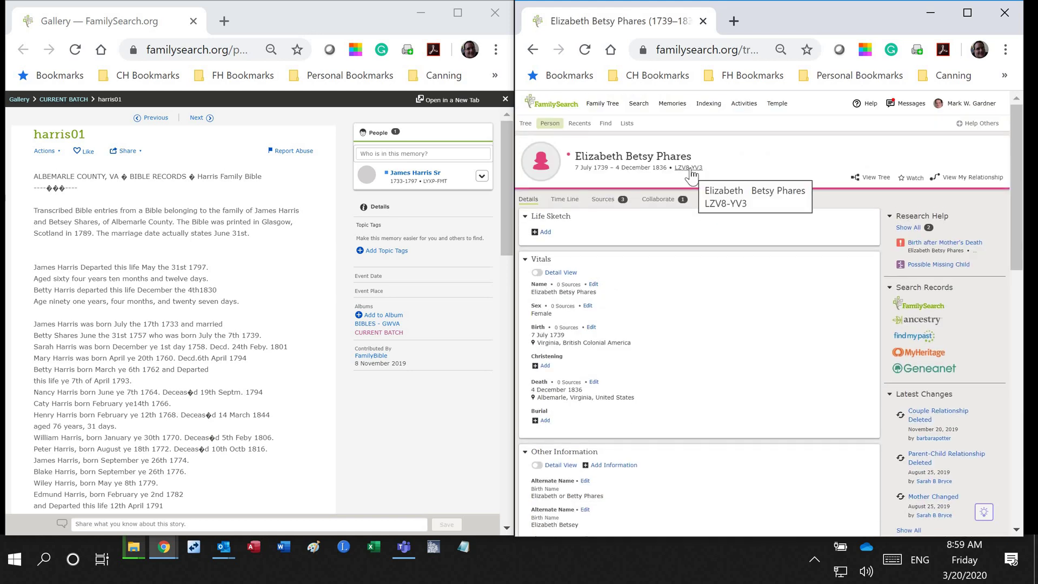
pyautogui.moveTo(689, 162)
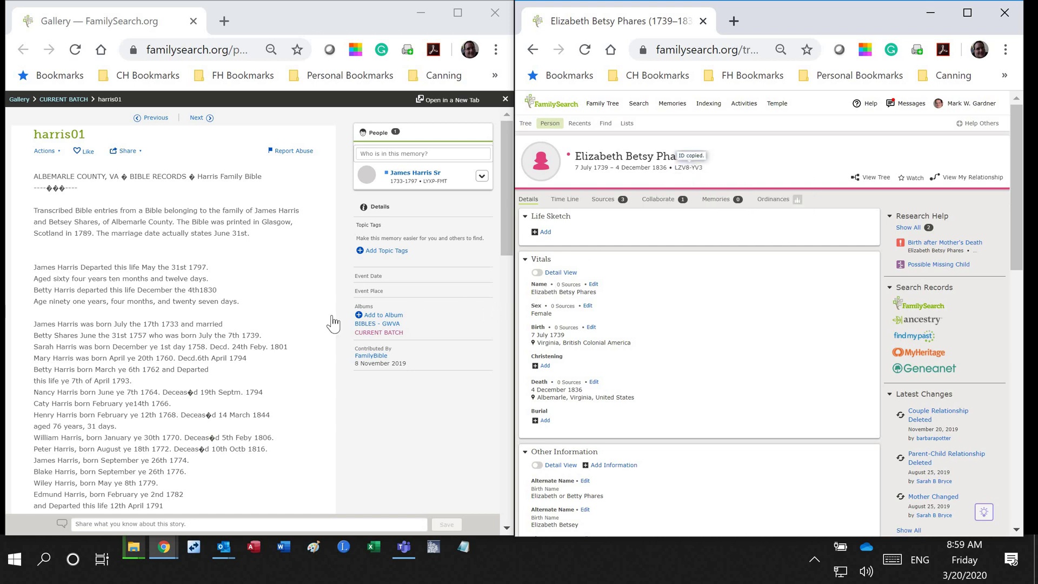
pyautogui.click(229, 291)
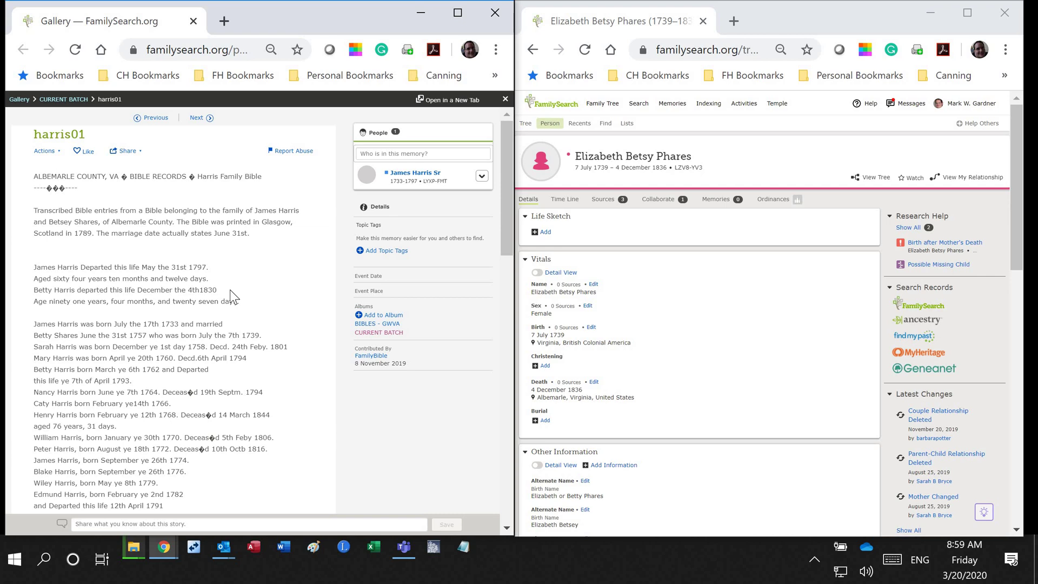
# Step: Refresh the gallery, reopen the harris01 story from the CURRENT BATCH album, and tag the wife's matching profile with person ID ending in YV3
pyautogui.press('F5')
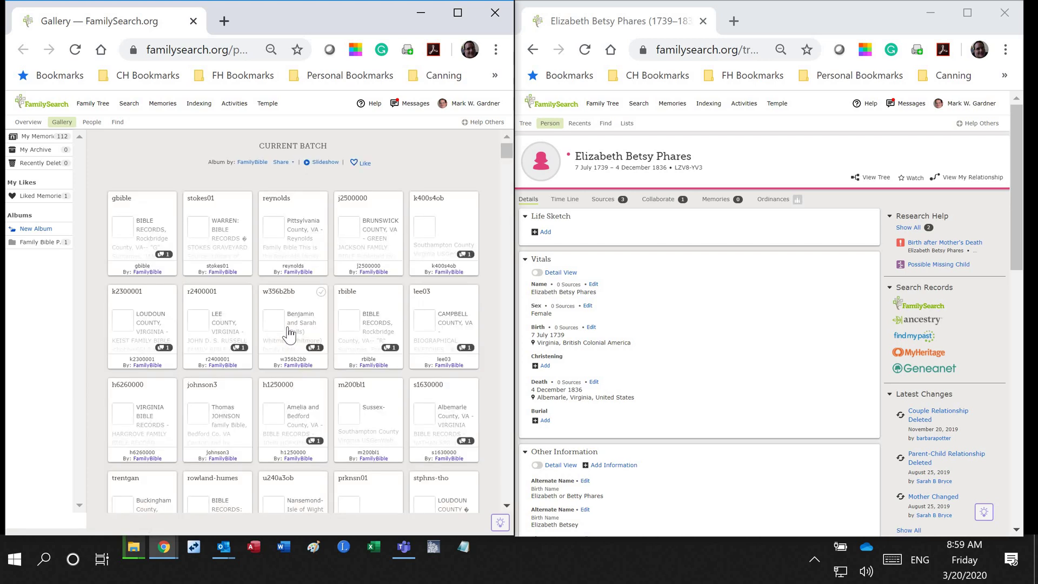
pyautogui.scroll(-3, 287, 328)
pyautogui.scroll(-3, 287, 331)
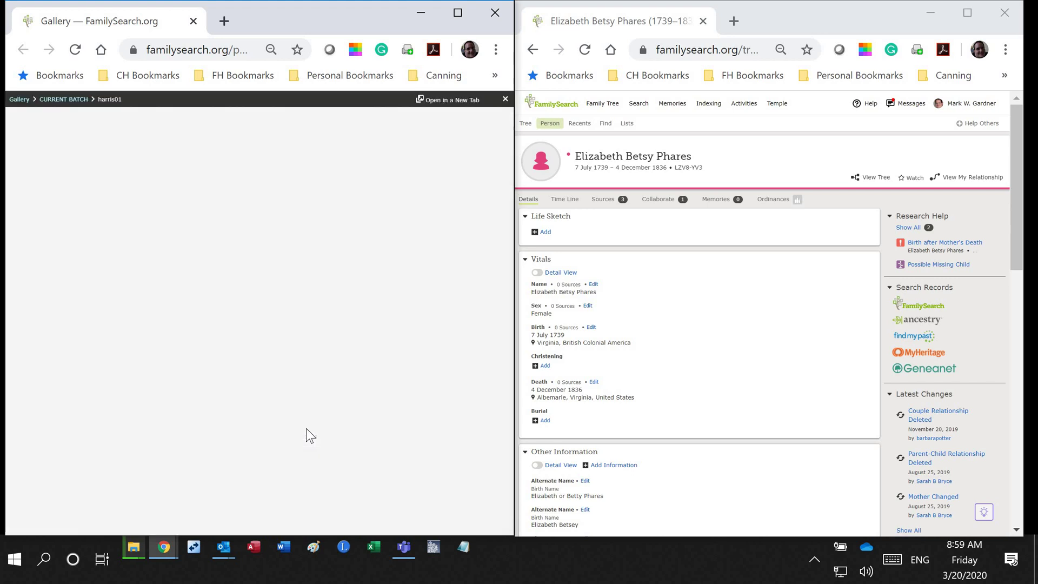
pyautogui.click(306, 428)
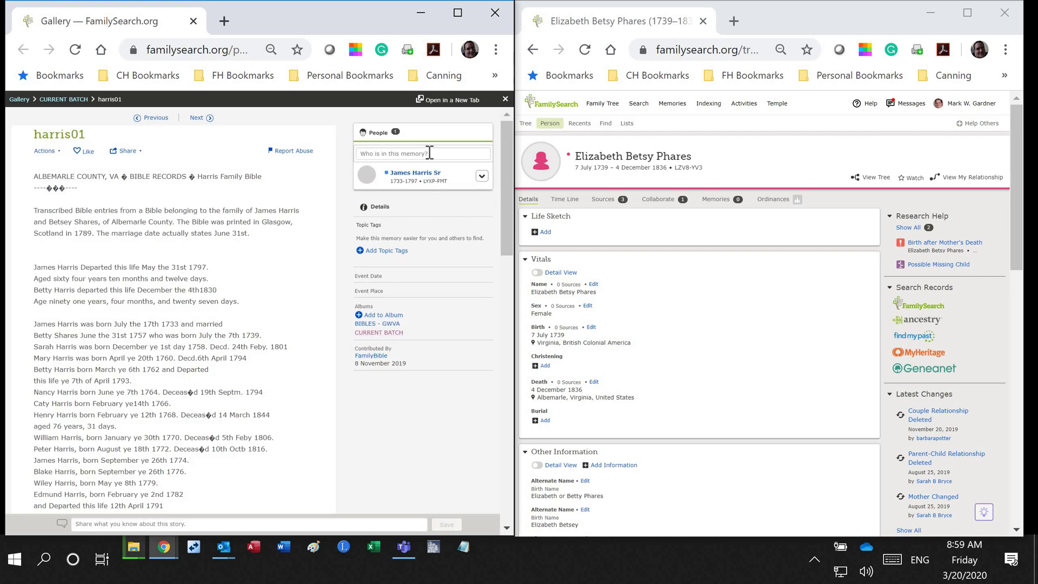
pyautogui.click(429, 152)
pyautogui.write('Elizab')
pyautogui.write('eth')
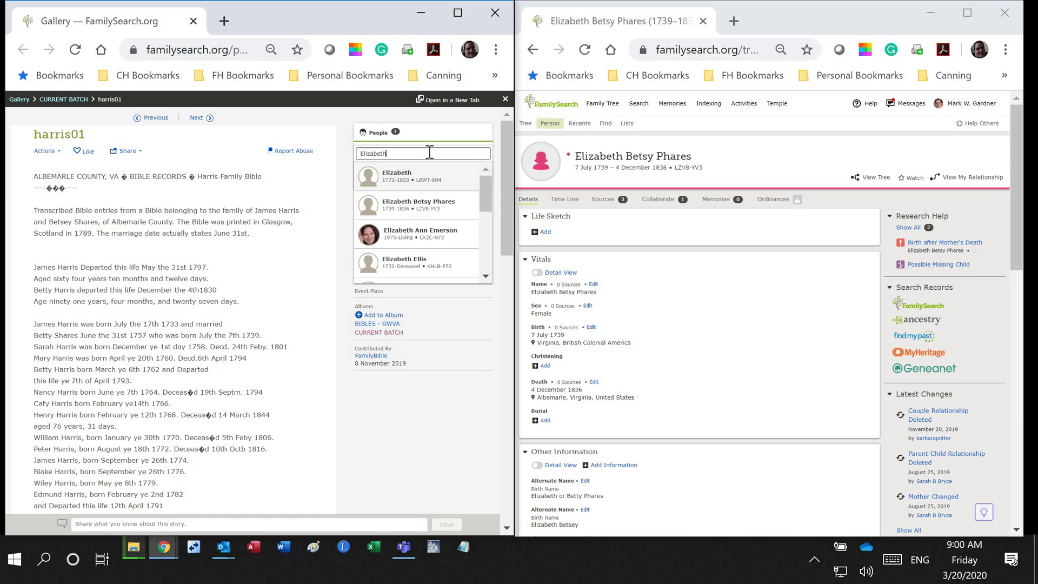
pyautogui.click(412, 202)
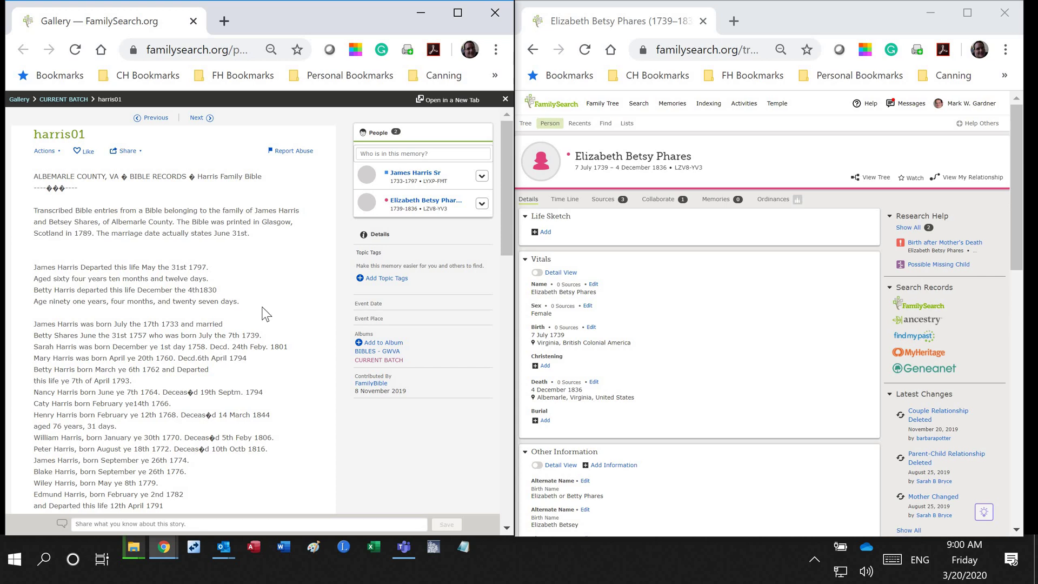
# Step: Add the comment "20 Mar 2020" to the harris01 story and save it
pyautogui.click(214, 524)
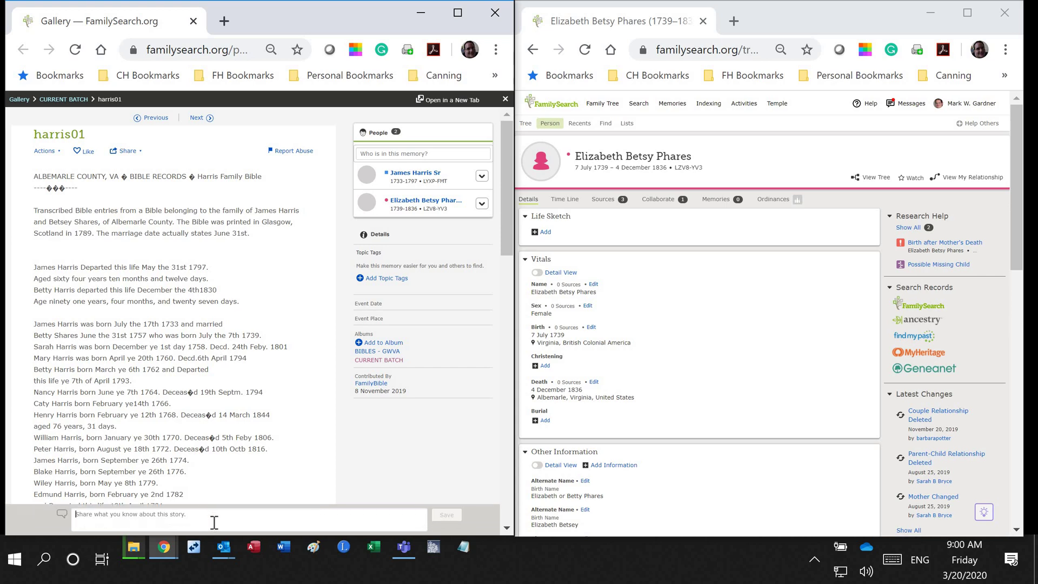
pyautogui.write('20')
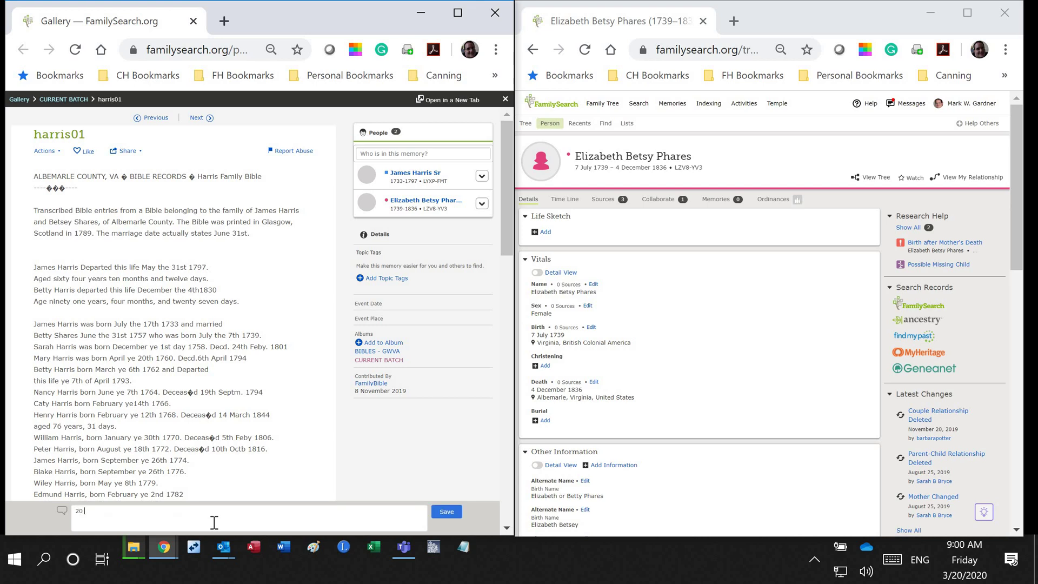
pyautogui.write(' Mar 2020')
pyautogui.click(447, 513)
pyautogui.click(447, 512)
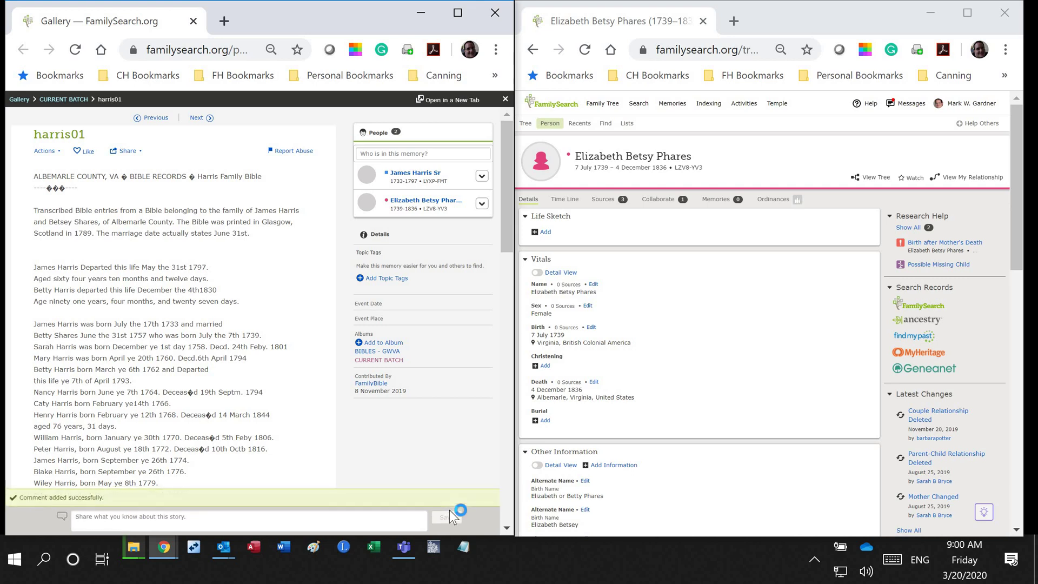